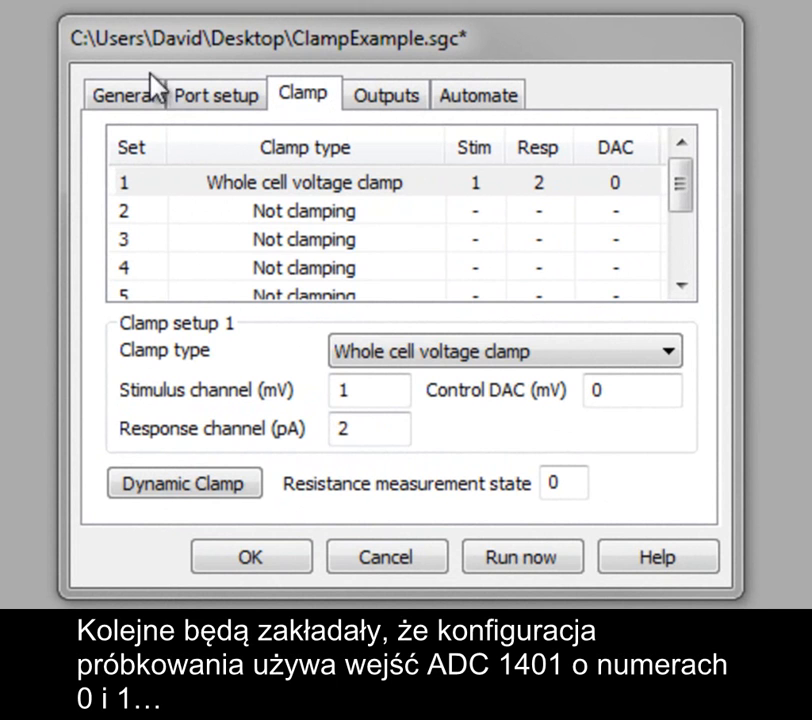
Review the general sampling settings: the ADC ports, frame length and sample rate
left_click(140, 100)
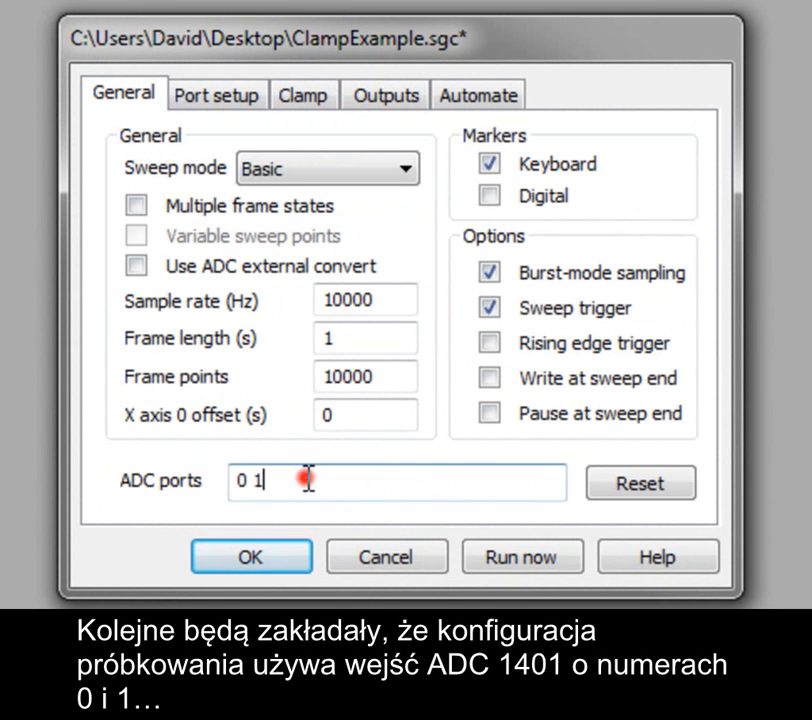
left_click_drag(306, 479, 230, 476)
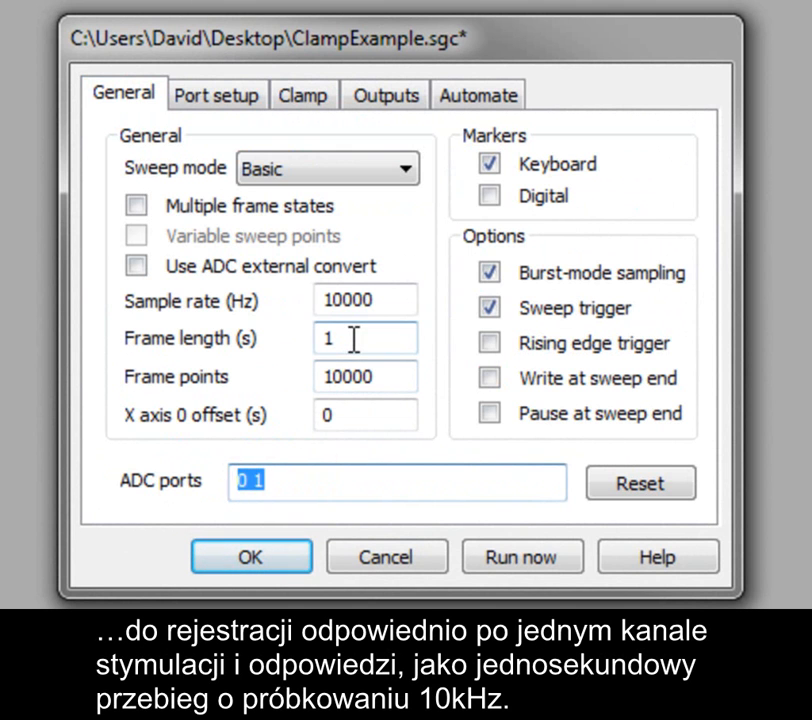
left_click_drag(352, 338, 318, 338)
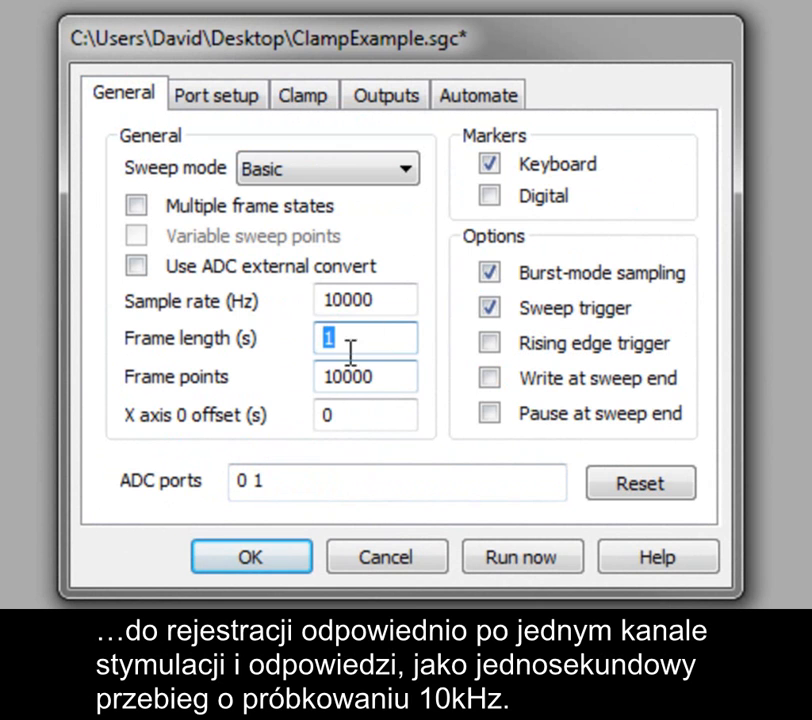
left_click_drag(396, 303, 326, 304)
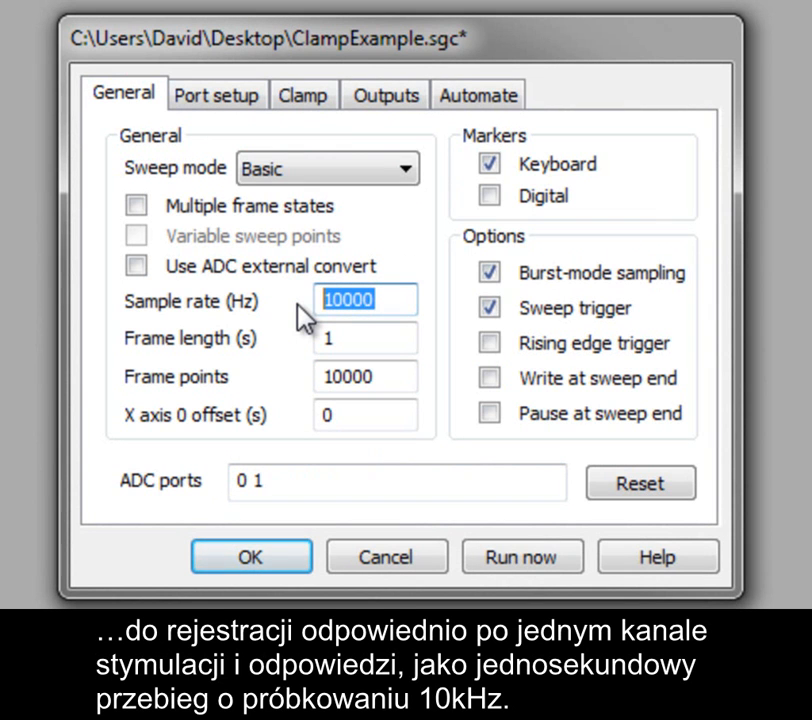
Review clamp set 1: the stimulus and response channels with their units, the control DAC and the resistance measurement state
left_click(318, 108)
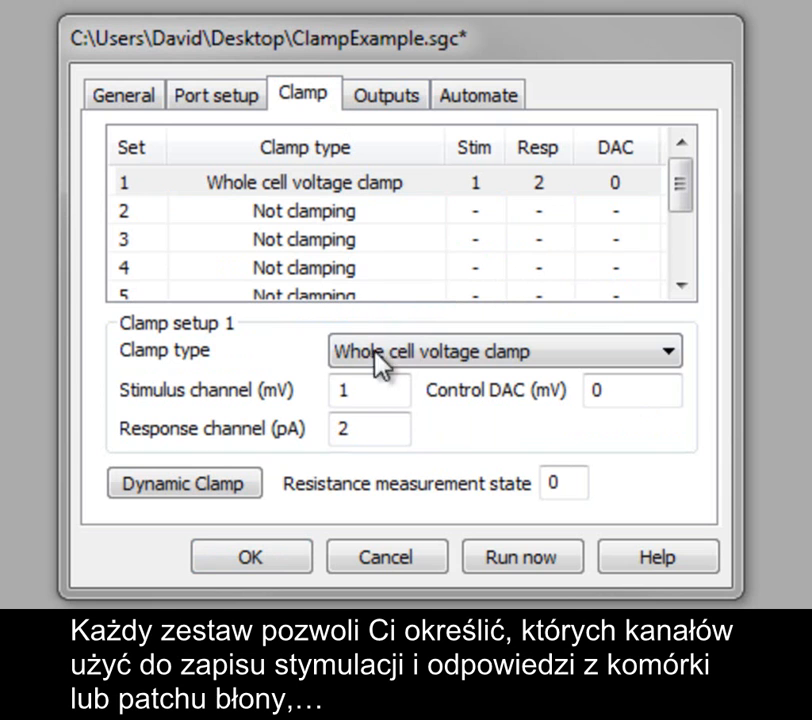
left_click(380, 384)
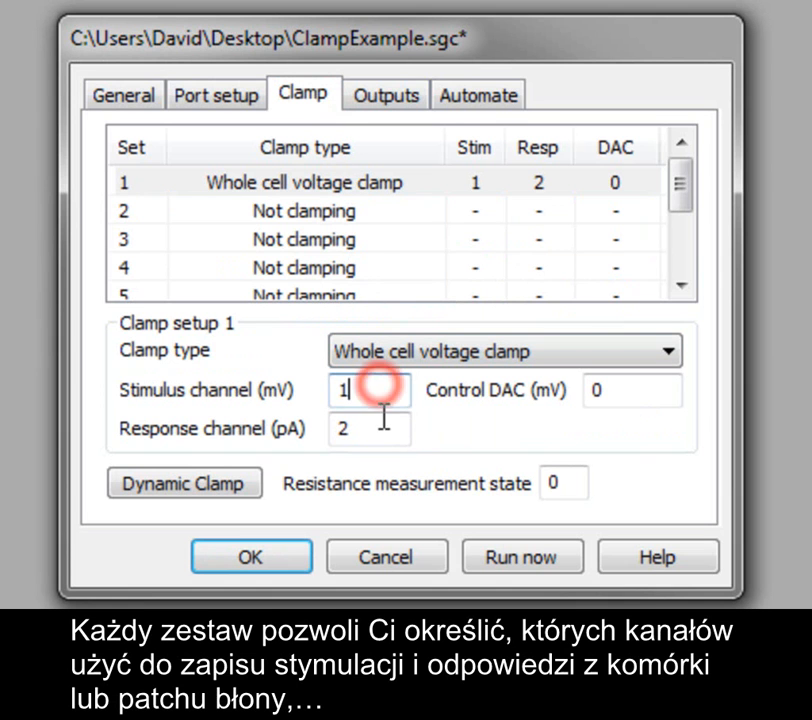
left_click(376, 438)
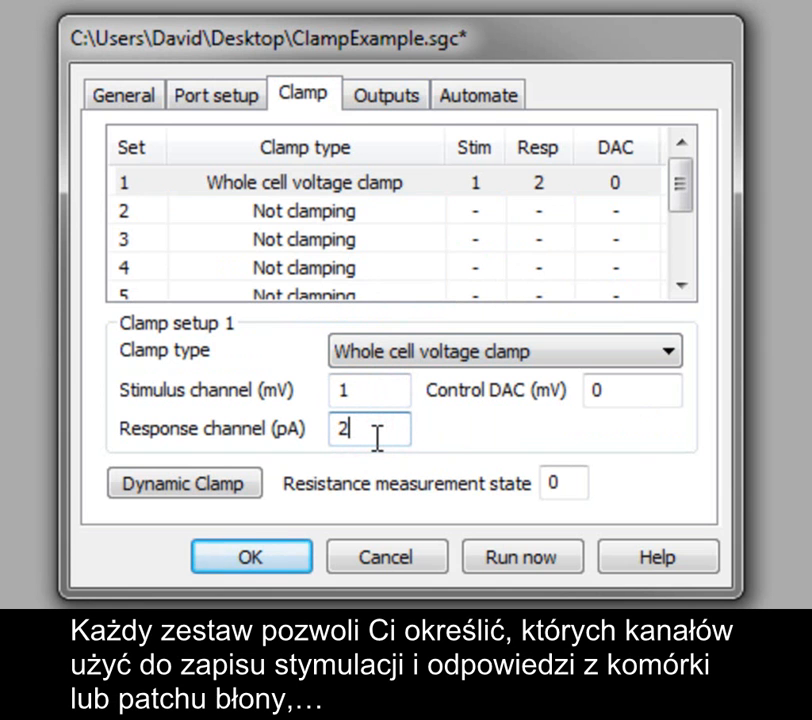
left_click(626, 390)
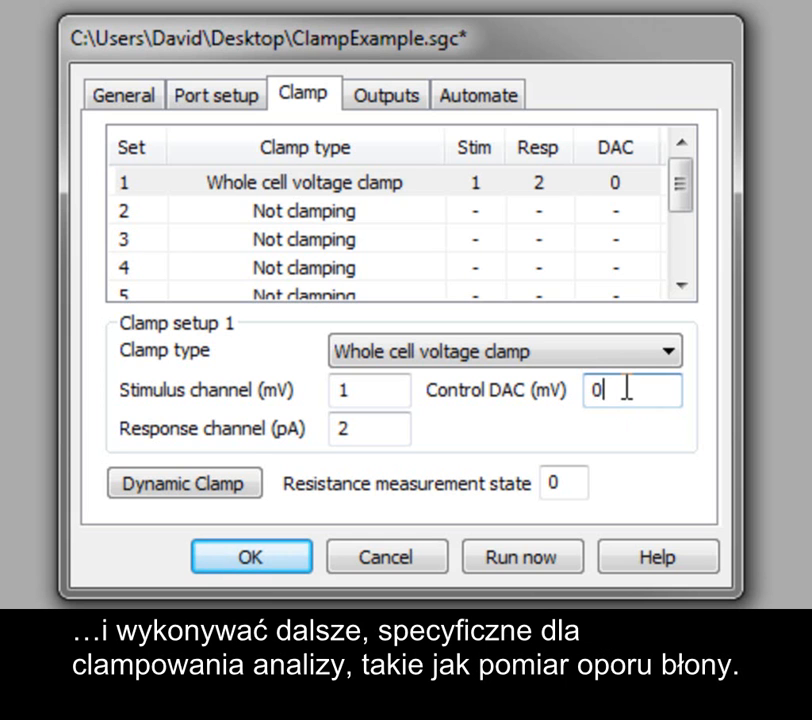
left_click(555, 484)
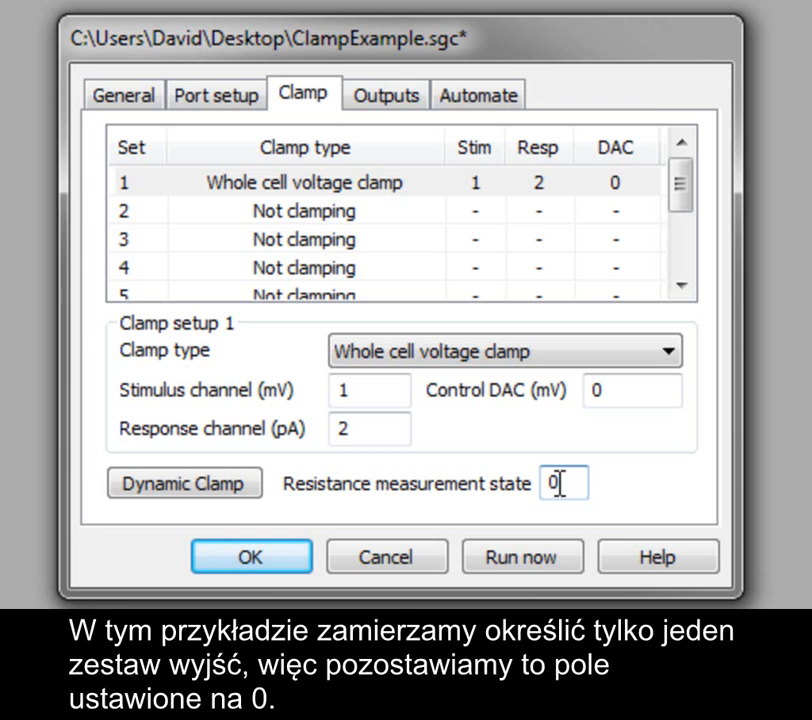
left_click(632, 389)
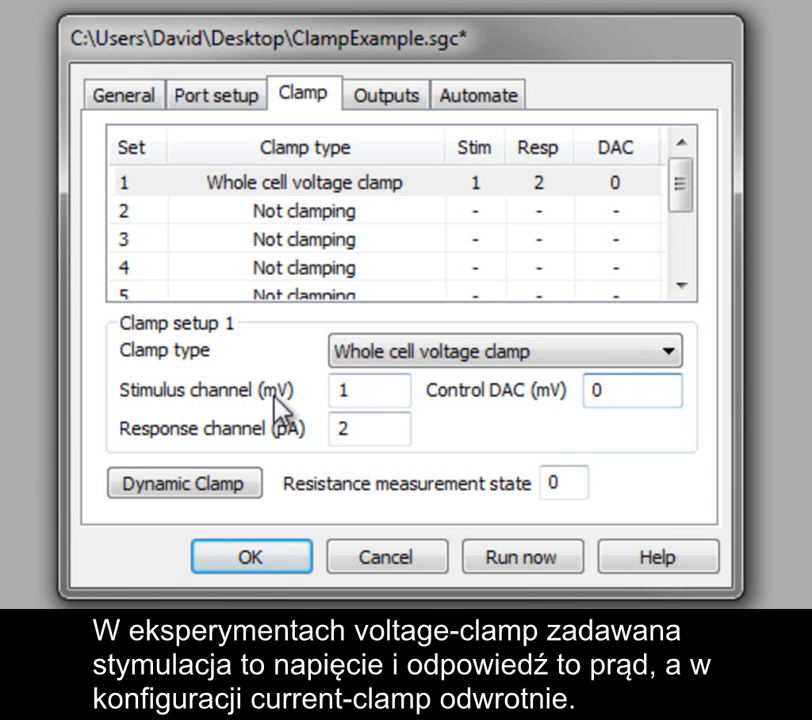
left_click(291, 436)
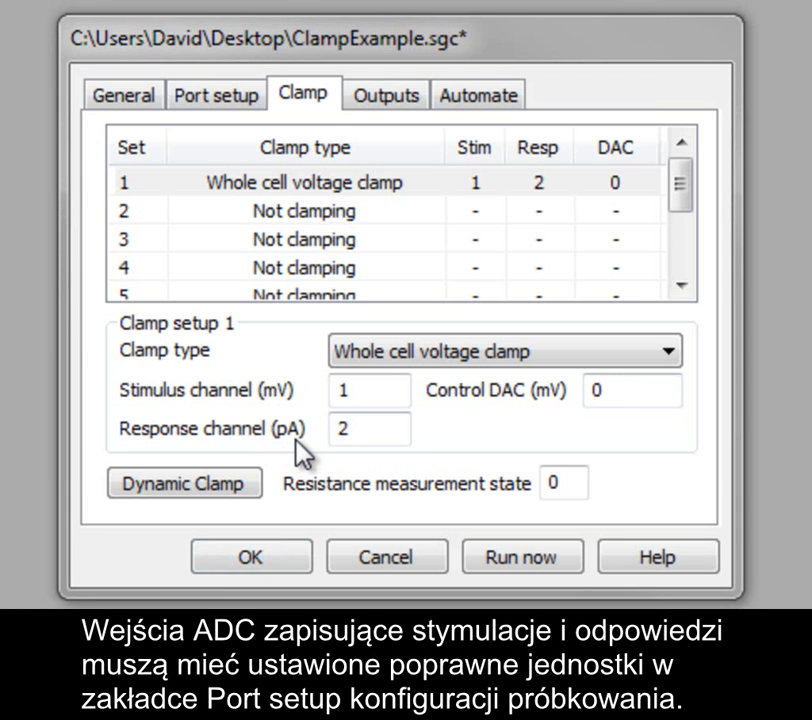
Set the data units of ADC port 0 to pA and check the stimulus channel units in the clamp setup
left_click(226, 98)
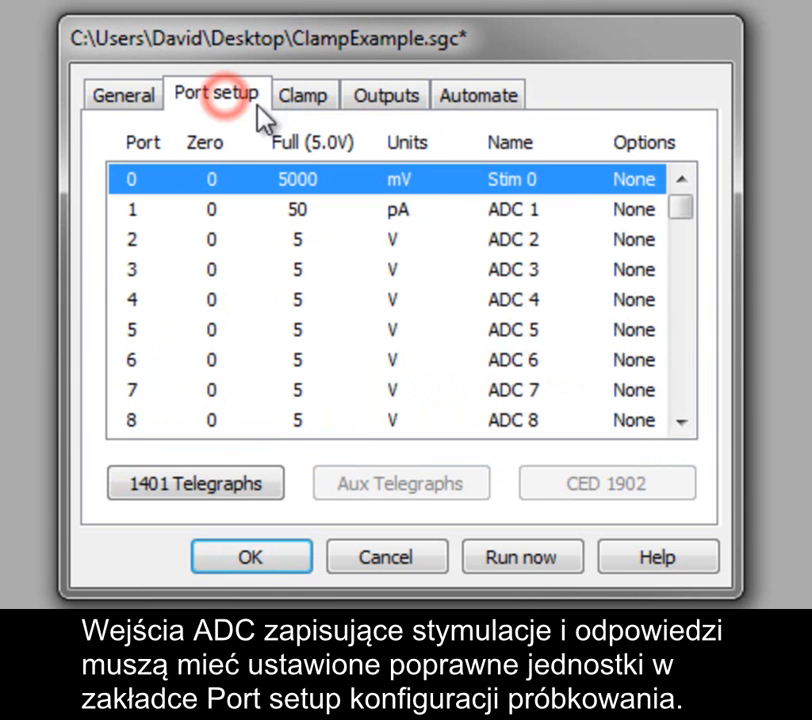
double_click(458, 183)
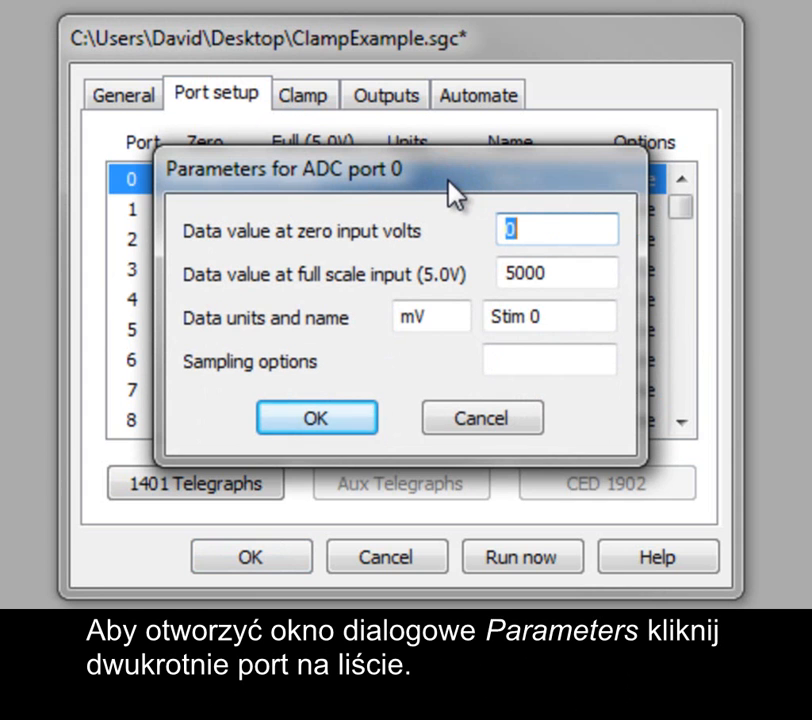
double_click(433, 317)
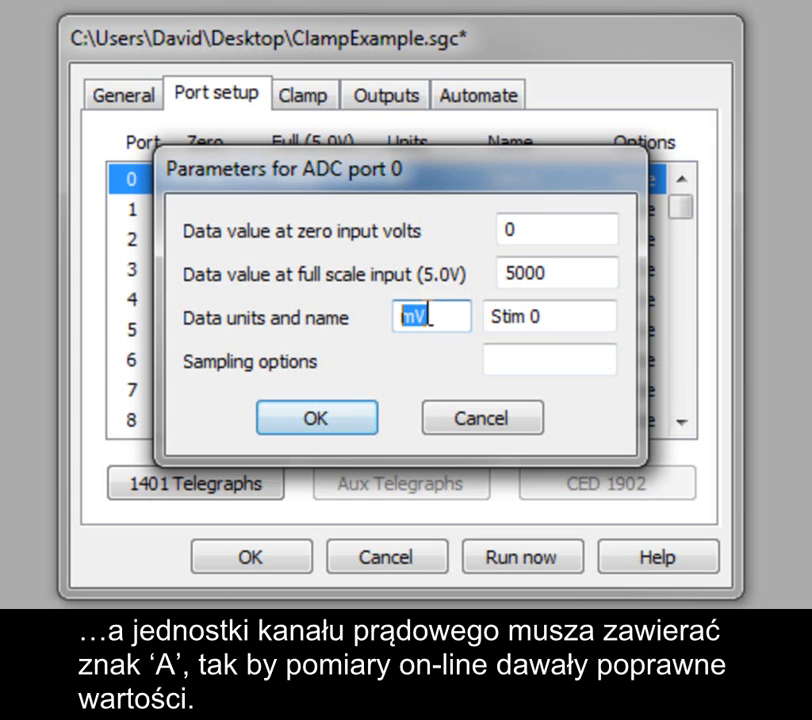
type("pA")
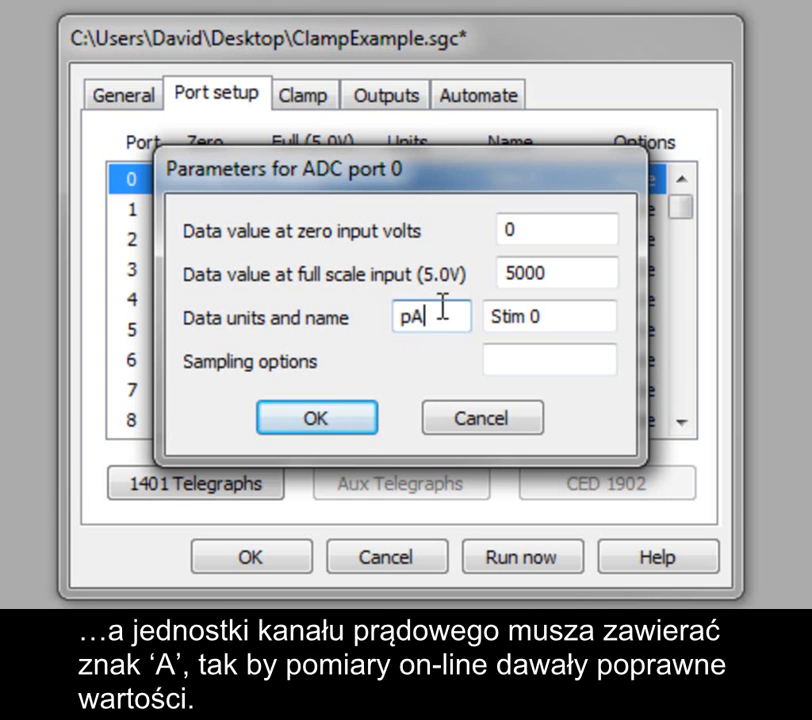
left_click(307, 412)
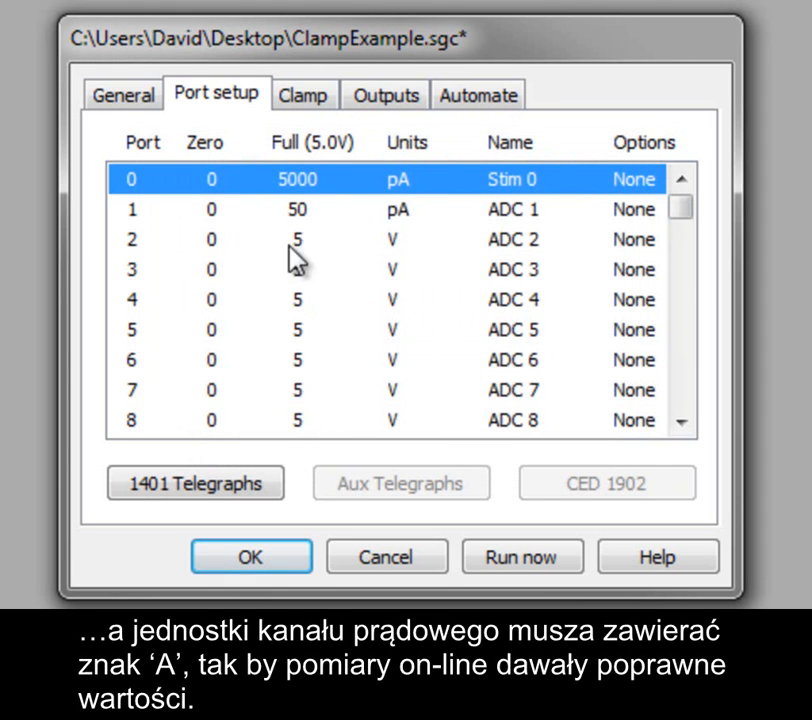
left_click(328, 92)
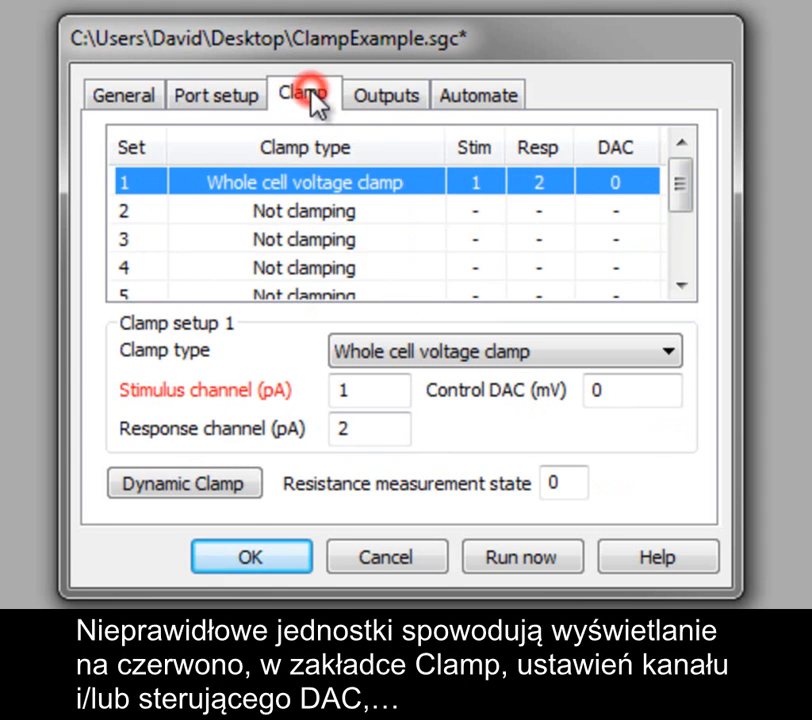
left_click(286, 404)
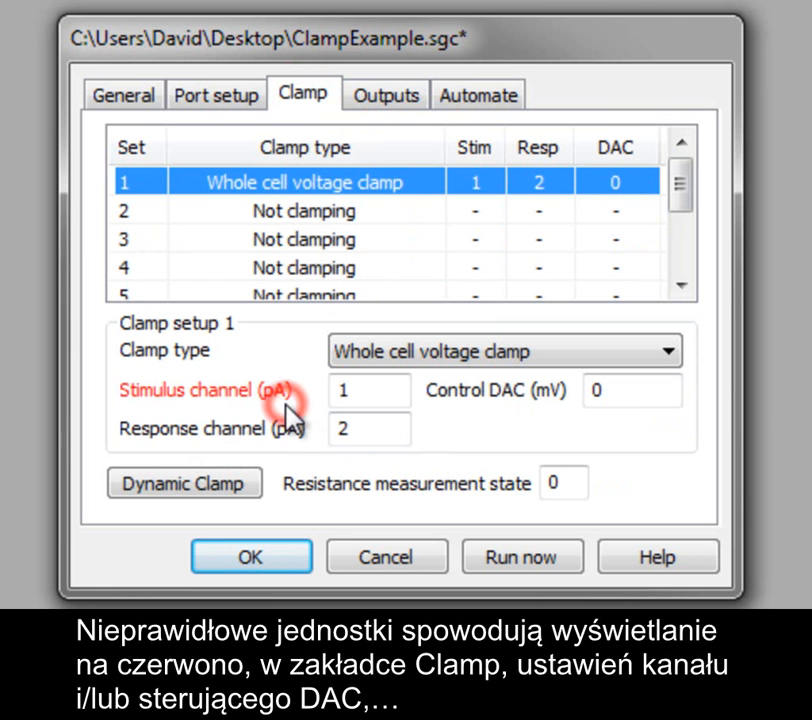
Restore the data units of ADC port 0 to mV and return to the clamp setup
left_click(232, 100)
double_click(410, 182)
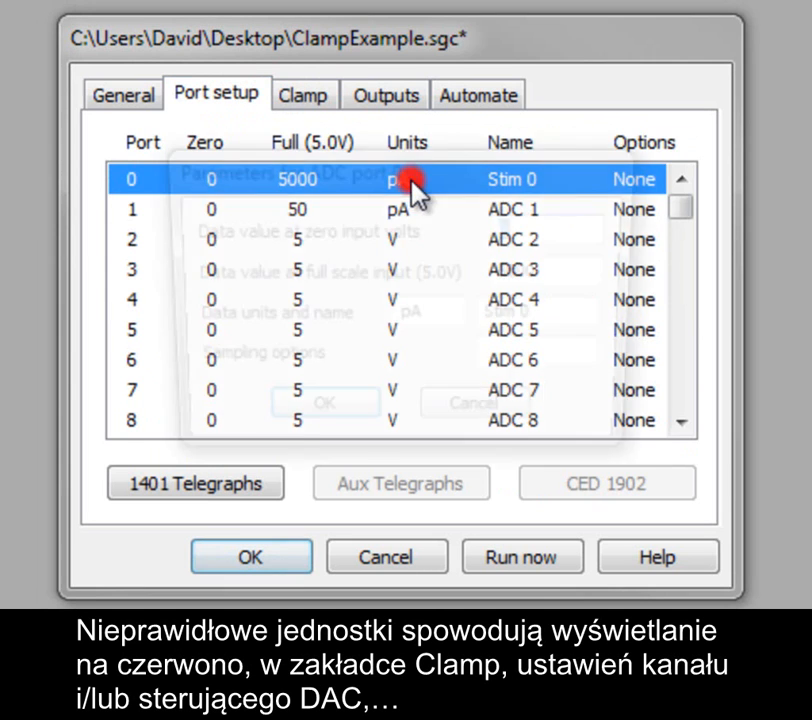
left_click(398, 315)
double_click(390, 318)
type("mV")
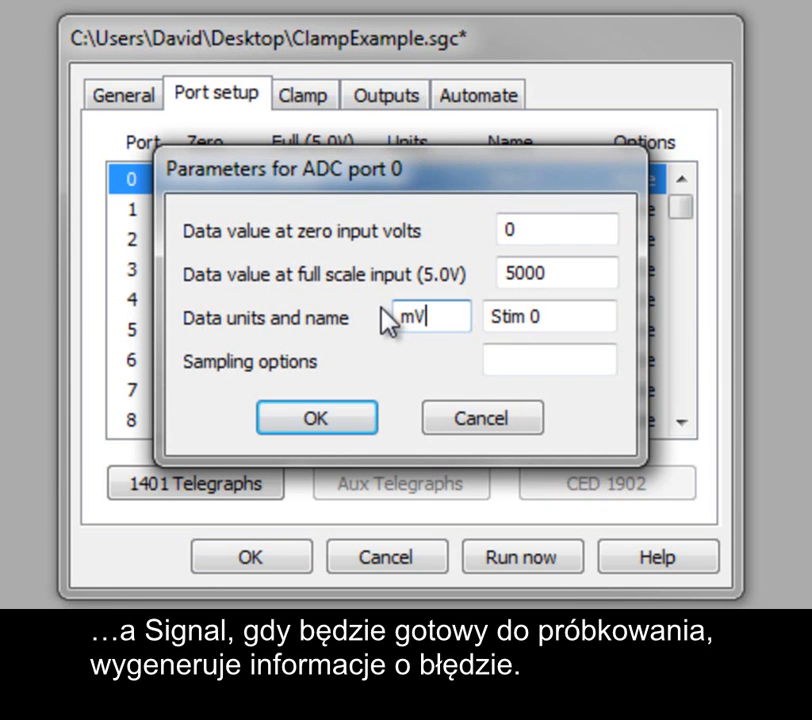
left_click(309, 422)
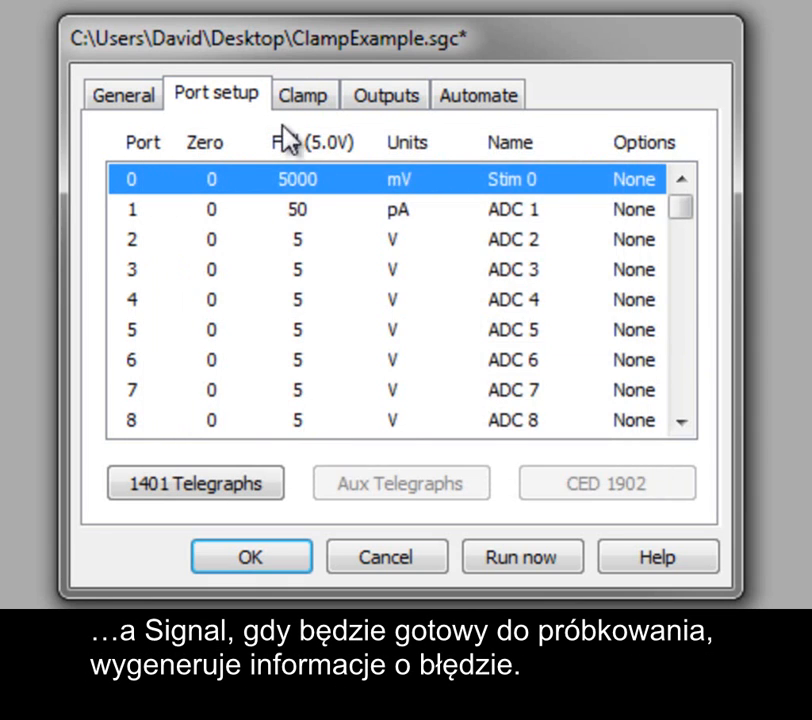
left_click(292, 96)
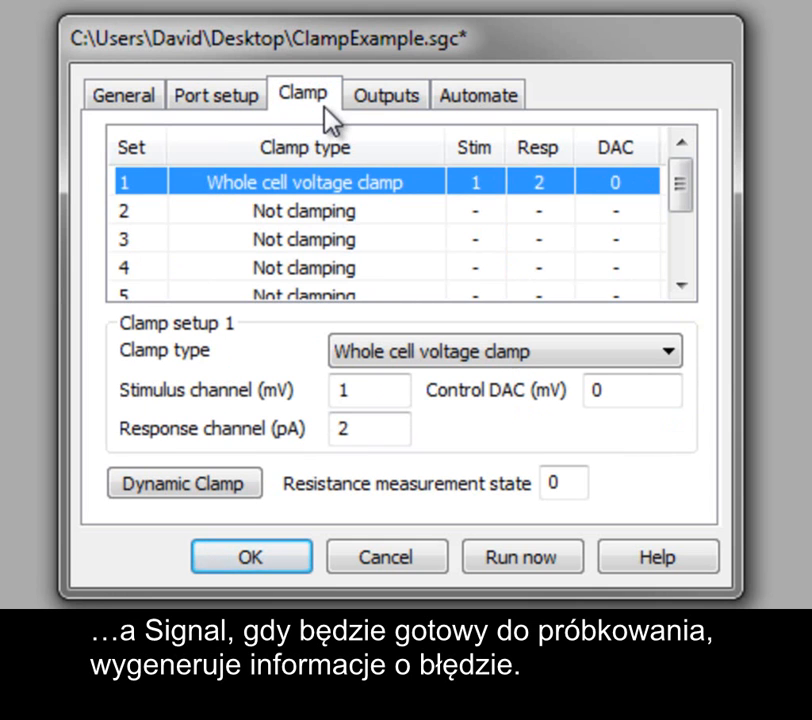
Compare the control DAC units in the clamp setup with the units of DAC 0 in the output settings
left_click(548, 396)
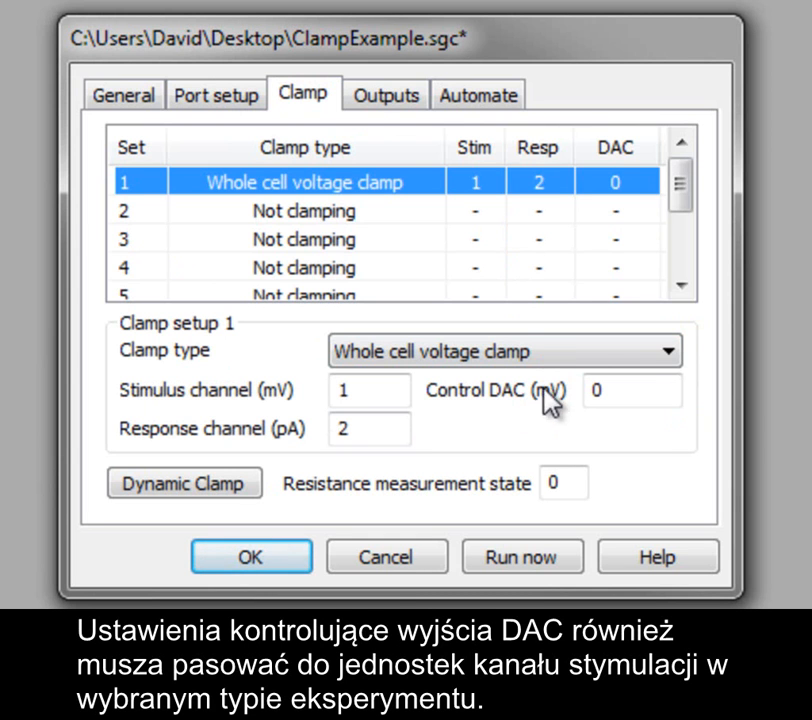
left_click(365, 112)
left_click(667, 200)
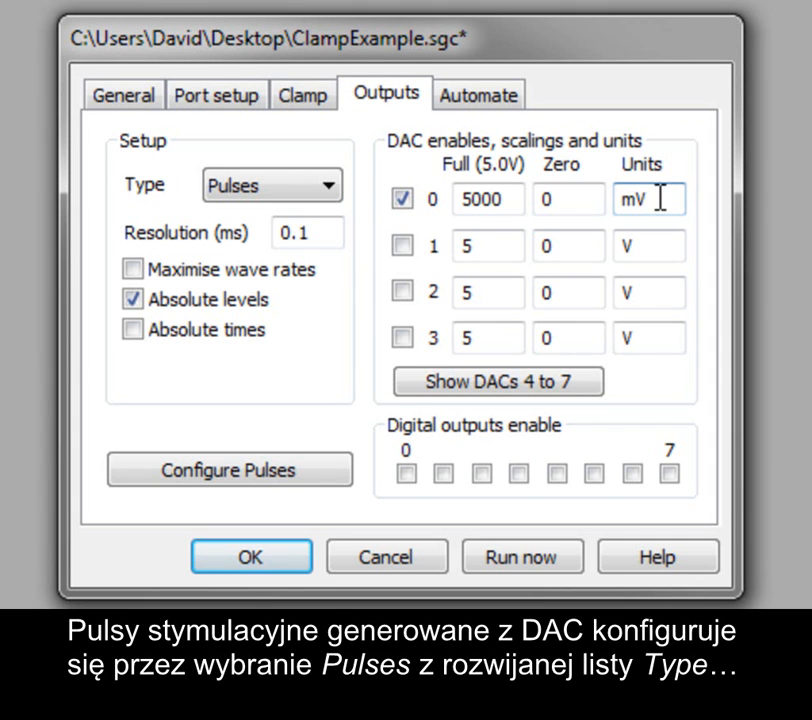
Choose Pulses as the output type, check the output resolution and open the pulses configuration
left_click(323, 186)
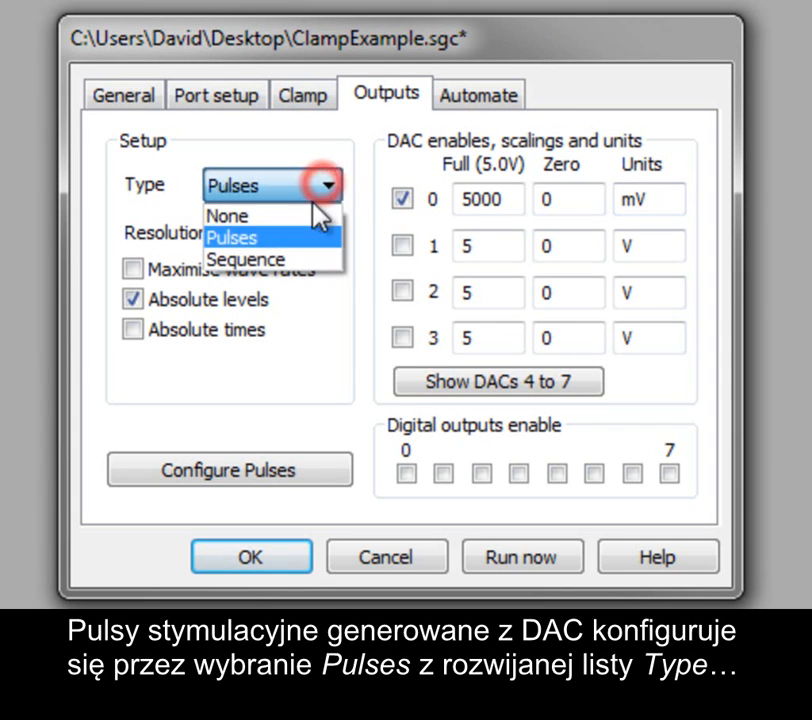
left_click(310, 237)
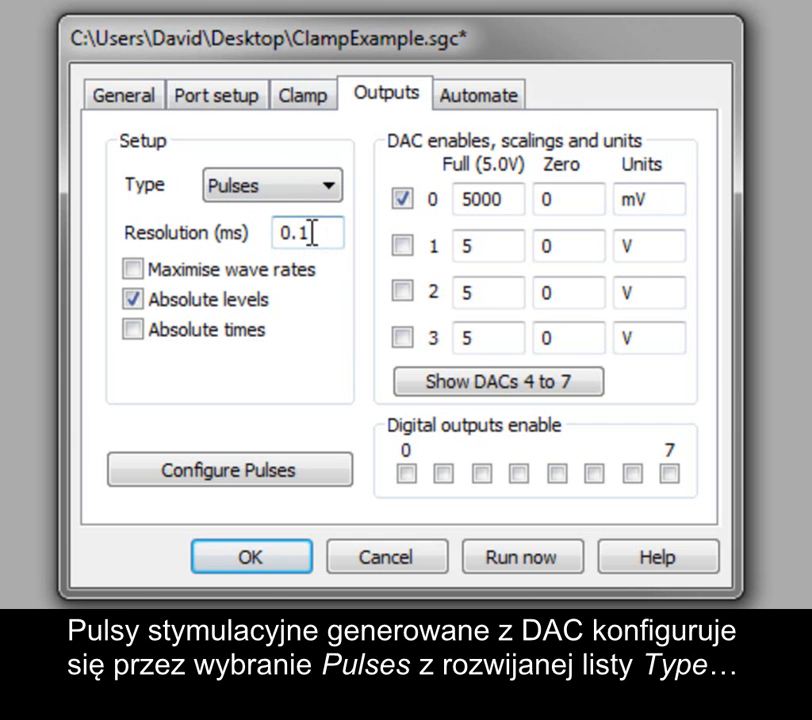
left_click(316, 231)
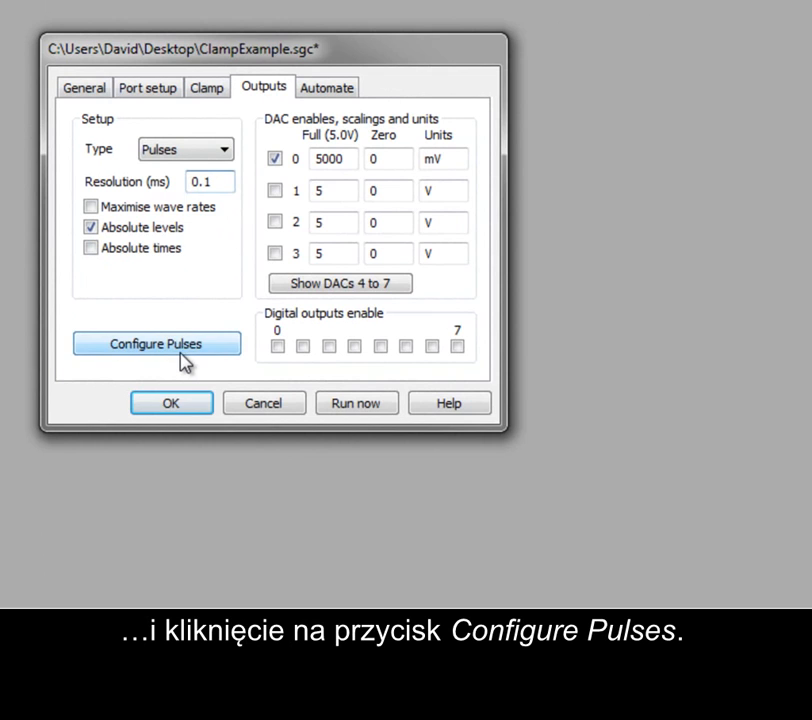
left_click(265, 478)
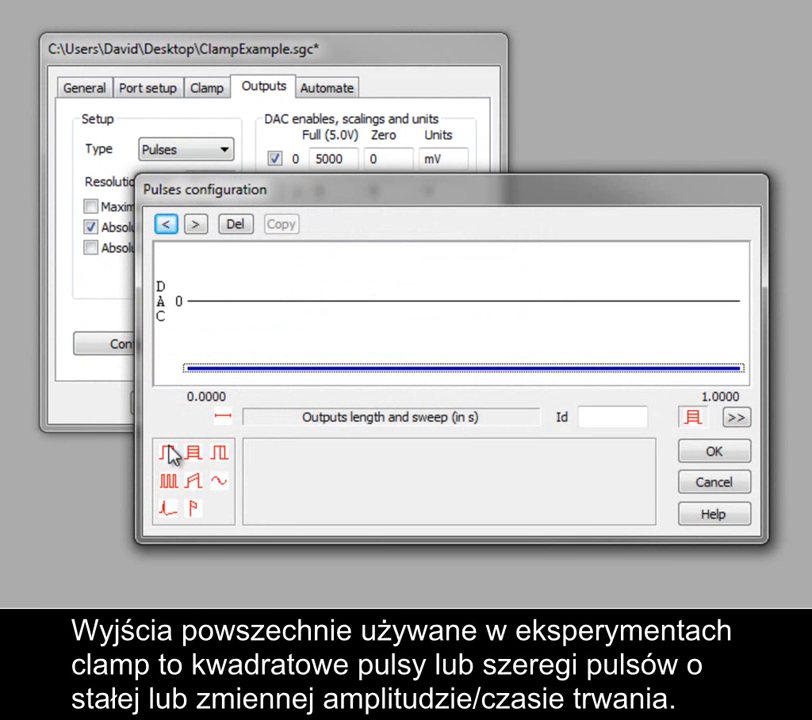
Add a square pulse to DAC 0 at about 0.2 s and set its level to 1000 mV
mouse_move(168, 452)
left_mouse_down()
mouse_move(161, 446)
mouse_move(270, 335)
mouse_move(300, 328)
left_mouse_up()
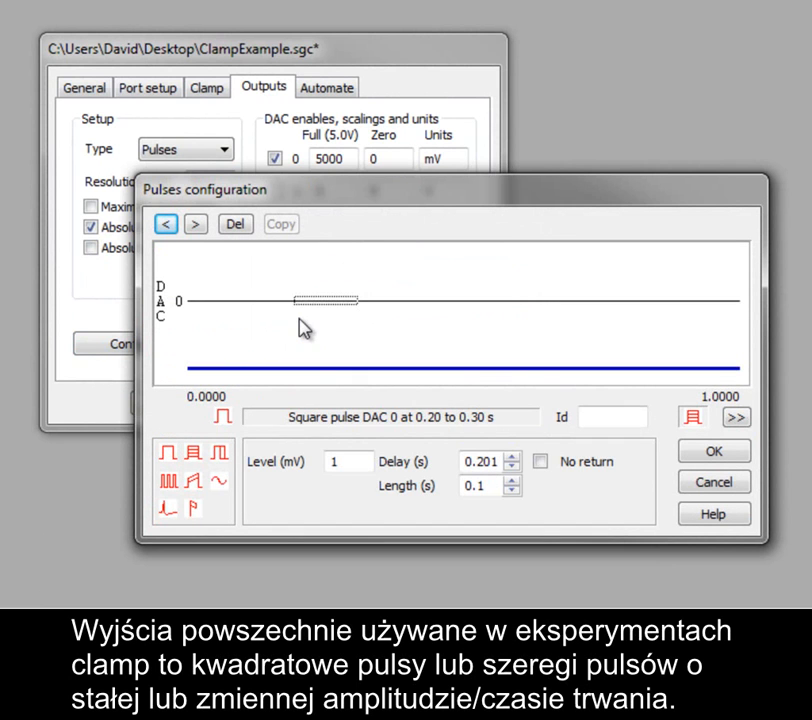
left_click(353, 462)
type("000")
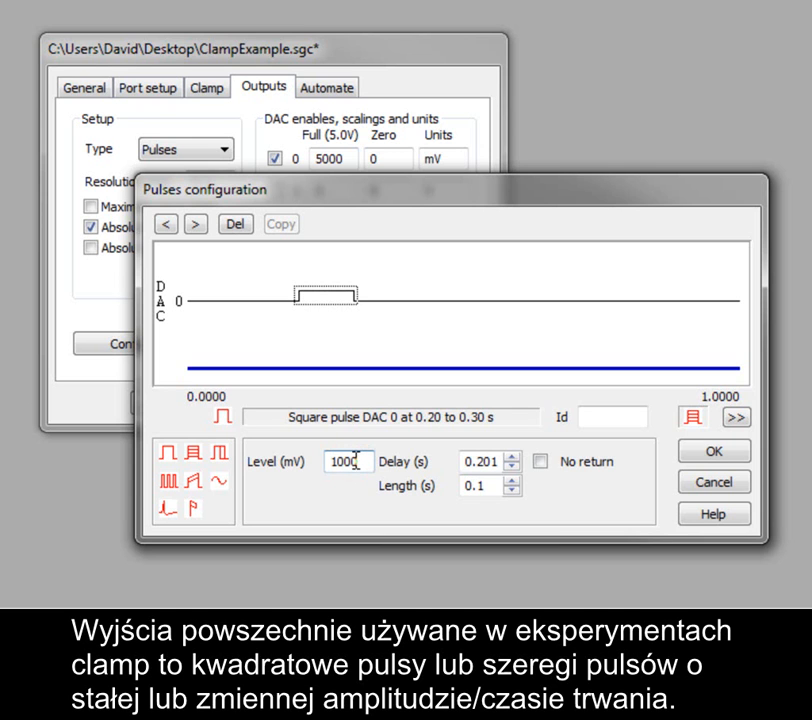
Add a varying-amplitude pulse to DAC 0 at about 0.5 s and set its level to 2000 mV
left_click_drag(193, 452, 466, 292)
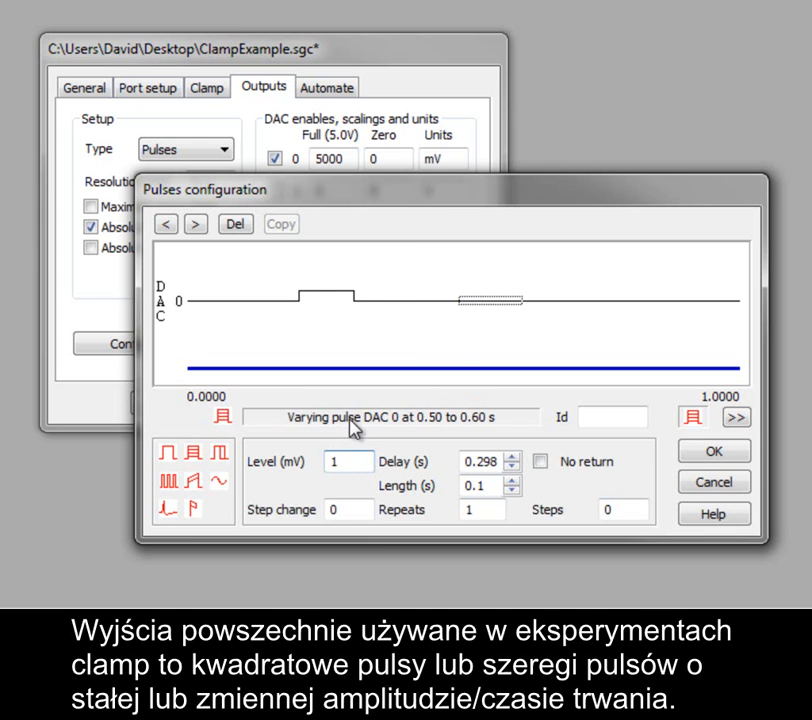
double_click(338, 461)
type("2000")
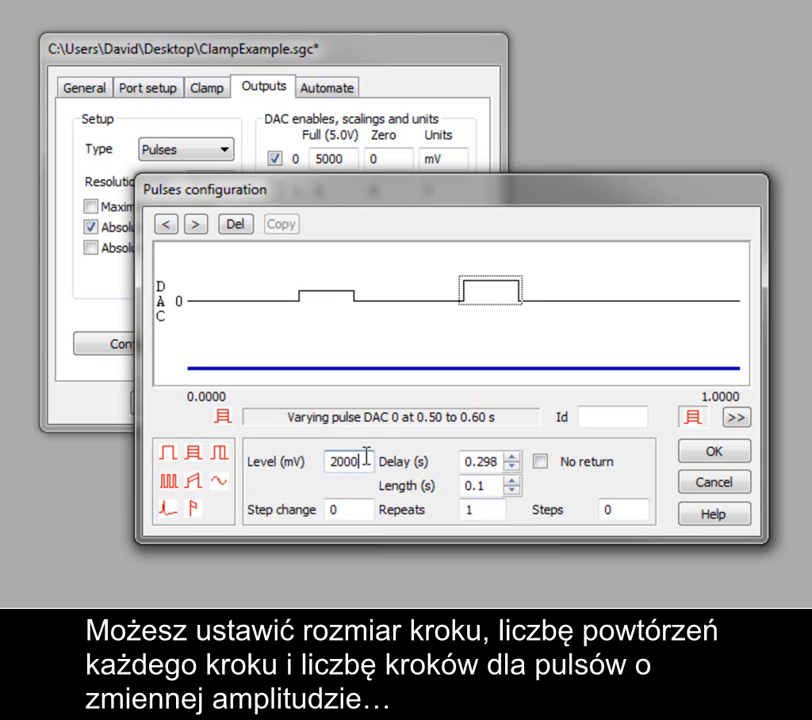
Set the varying pulse's step change to 500, repeats to 2 and steps to 6
left_click(363, 511)
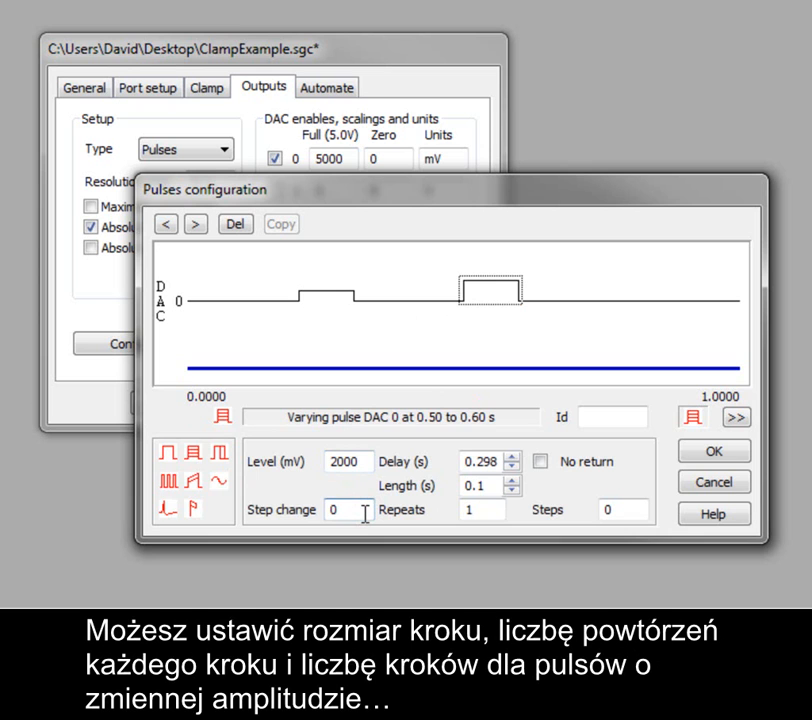
key("BackSpace")
type("500")
left_click(486, 513)
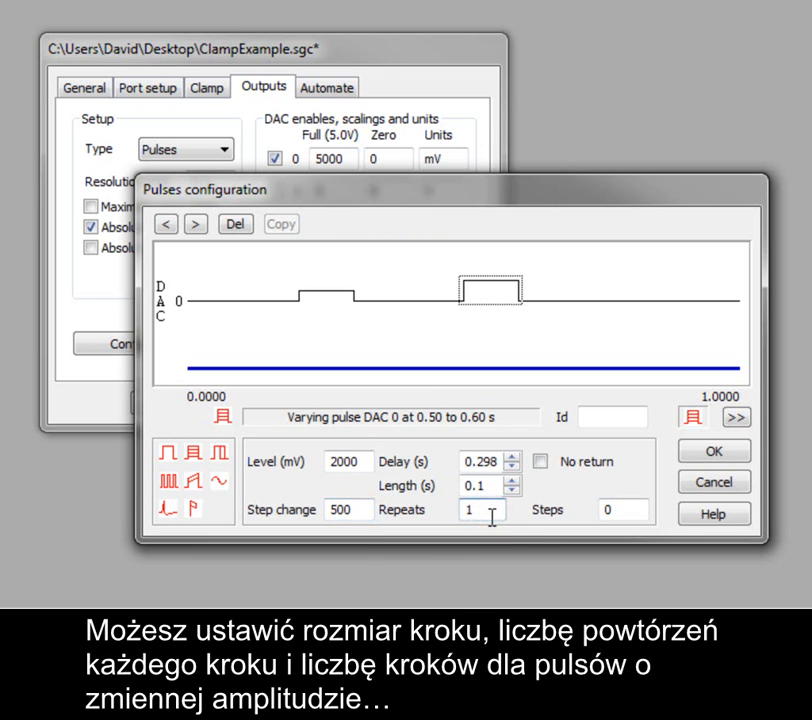
key("BackSpace")
type("2")
left_click(621, 512)
key("BackSpace")
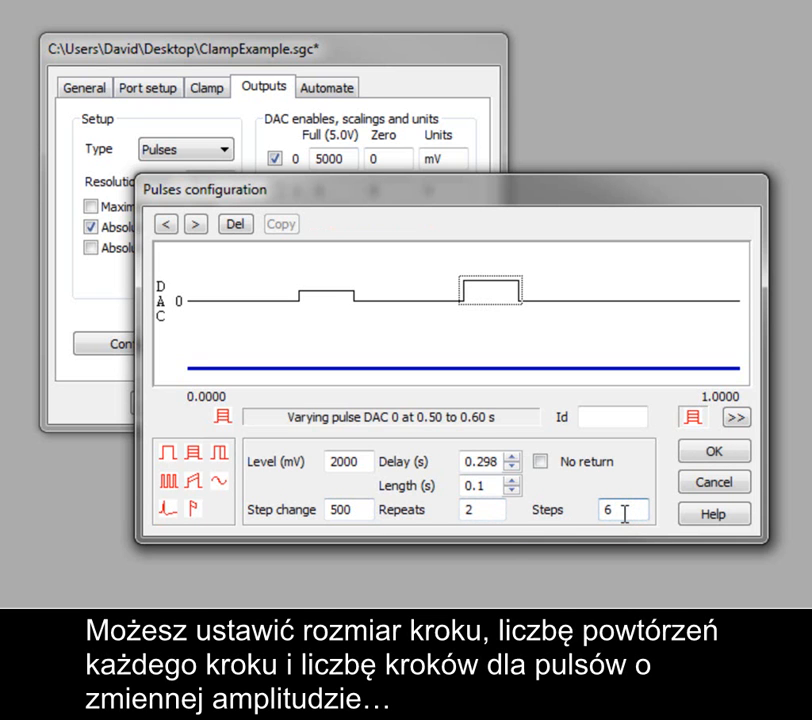
Preview the varying pulse's steps while setting its Id to RM, and accept the pulses configuration
left_click(737, 420)
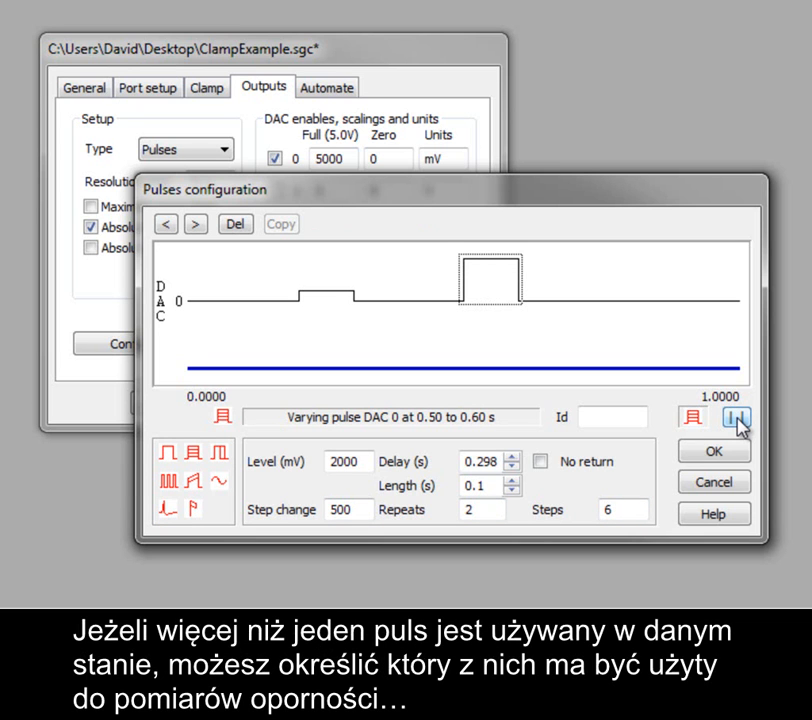
left_click(612, 420)
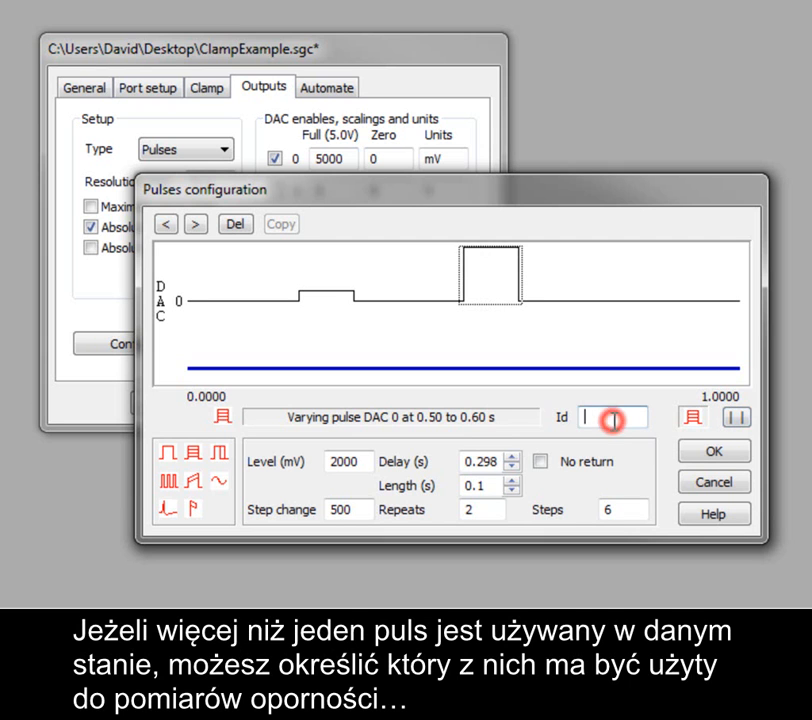
type("RM")
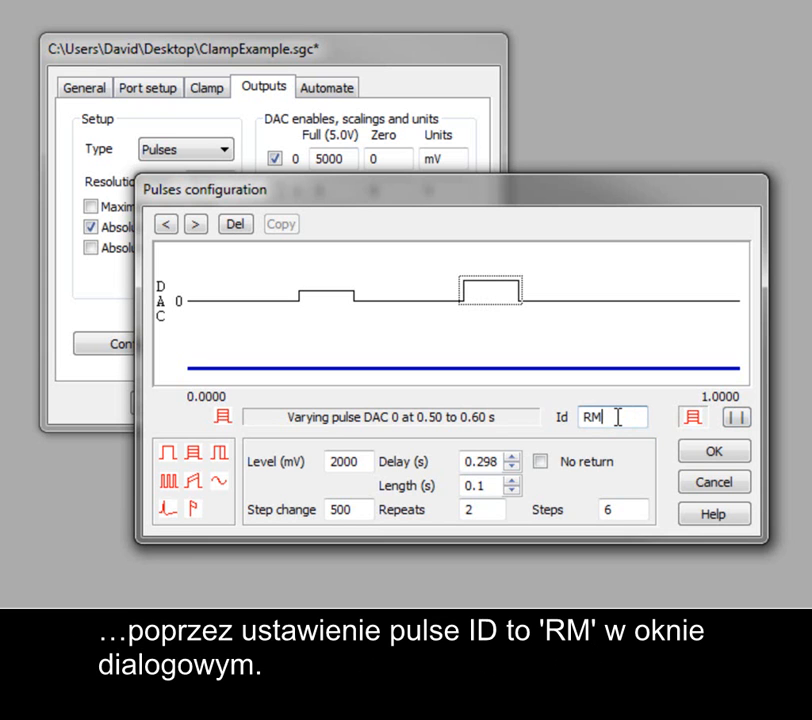
left_click(738, 418)
left_click(712, 462)
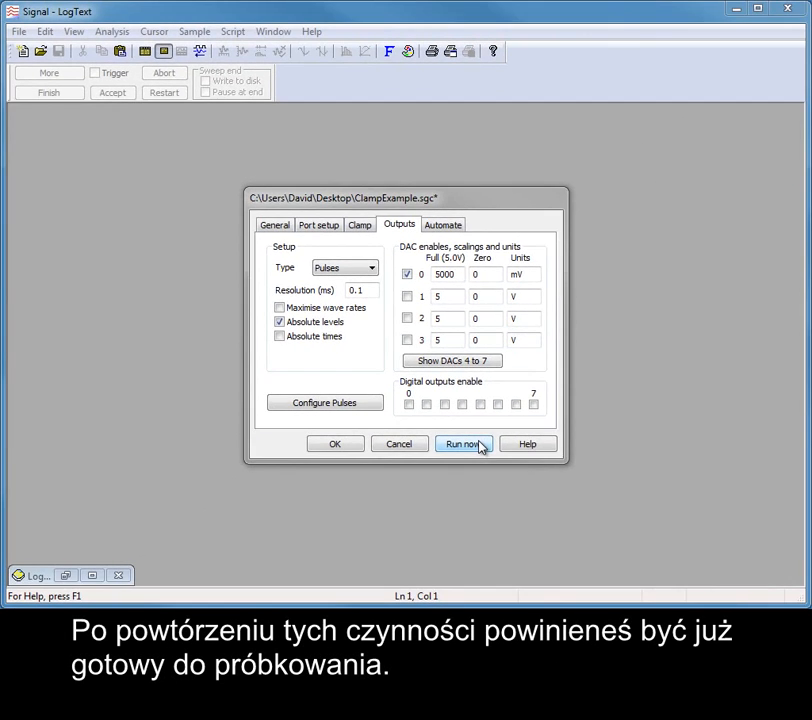
Run the sampling configuration to open a new data file, and start sampling with Trigger turned off
left_click(553, 554)
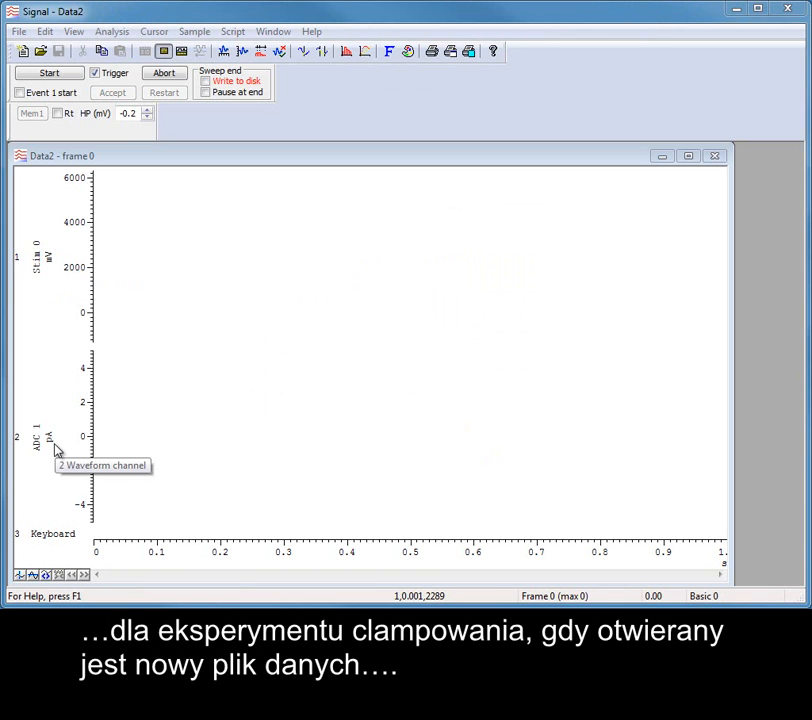
left_click(38, 73)
left_click(116, 76)
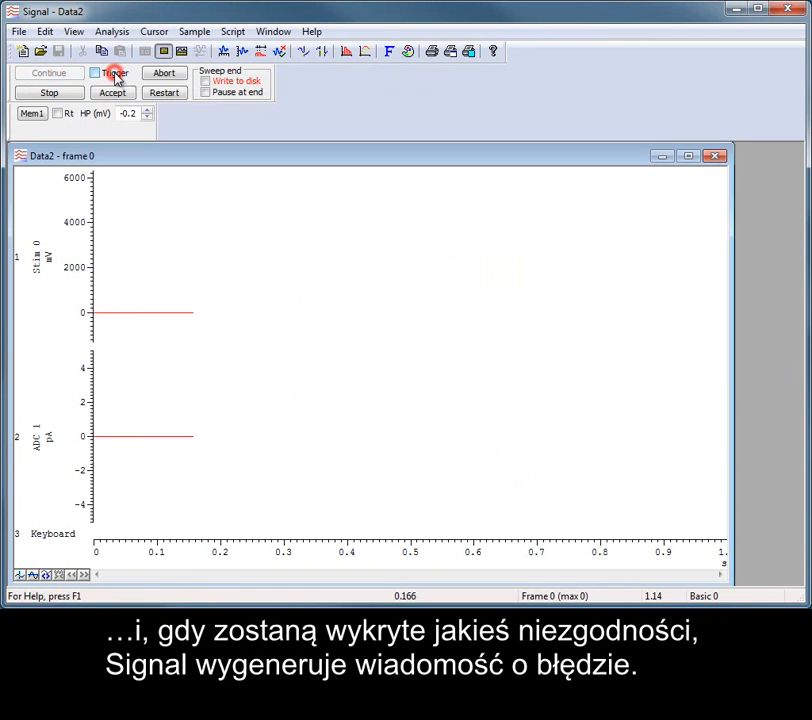